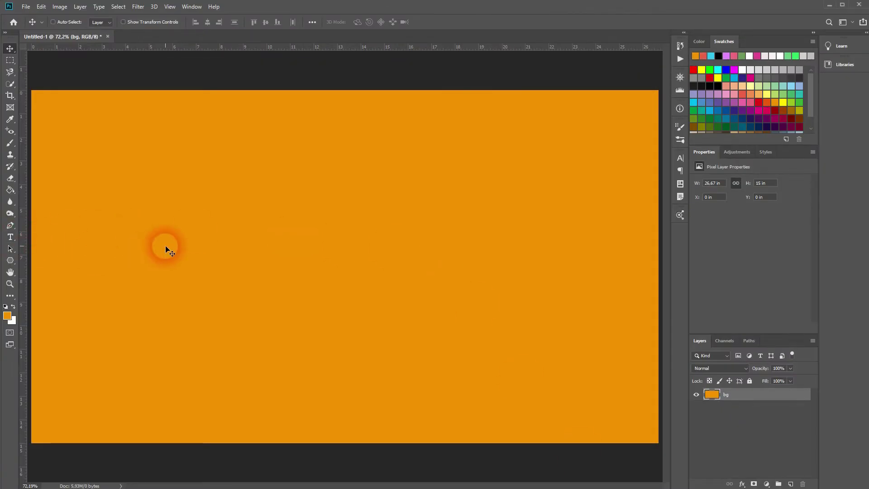
# - Add a type layer reading 'SATIN' over 'TEXT' on two lines, trimming the extra '-EFFECT'
pyautogui.click(9, 236)
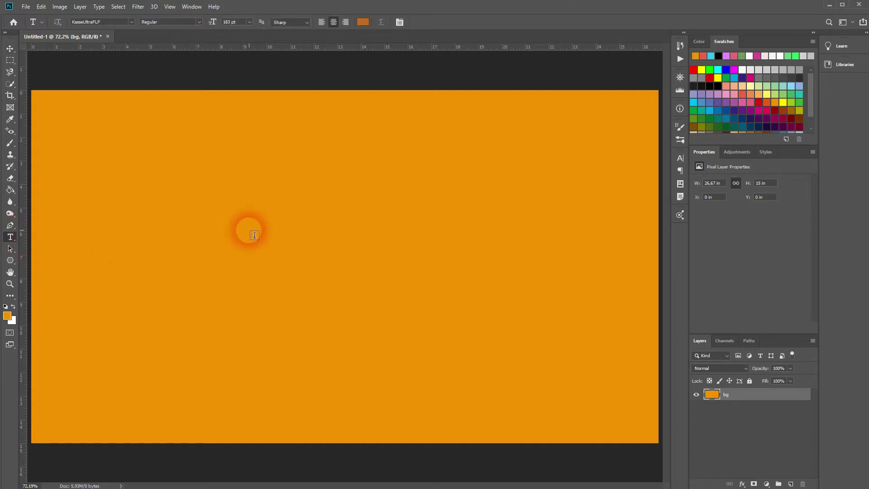
pyautogui.click(283, 229)
pyautogui.write('S')
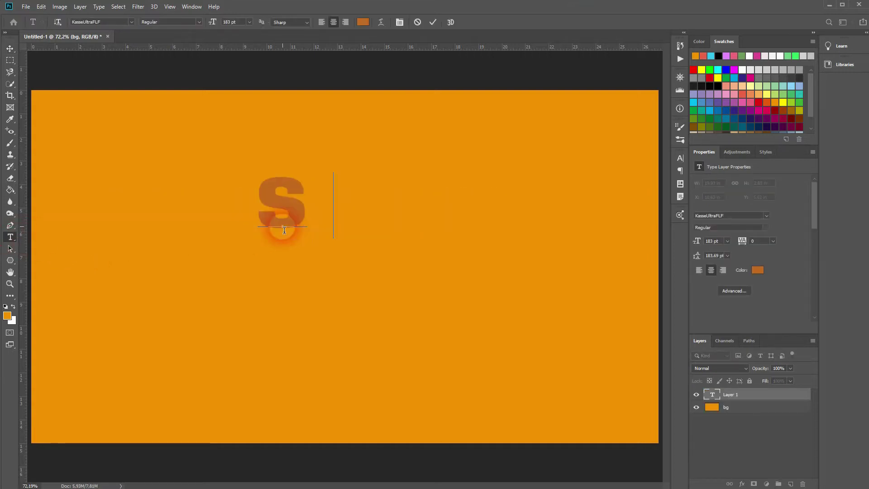
pyautogui.write('ATIN')
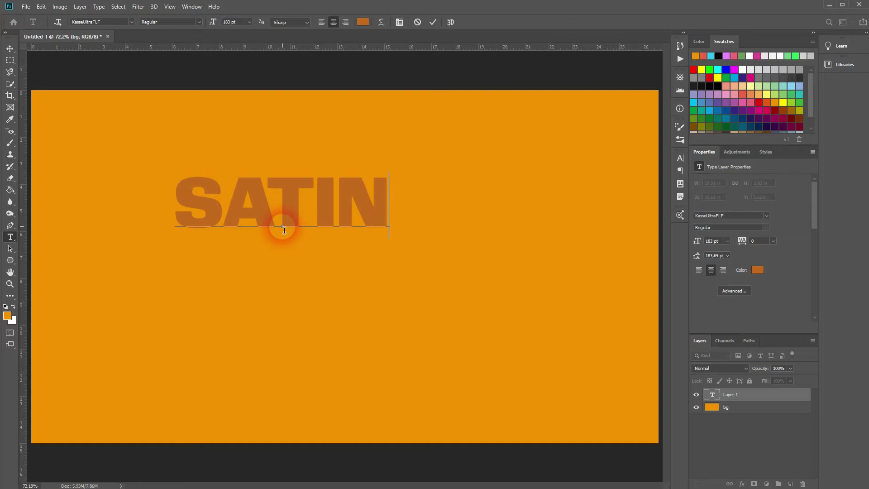
pyautogui.press('Return')
pyautogui.write('TEXT')
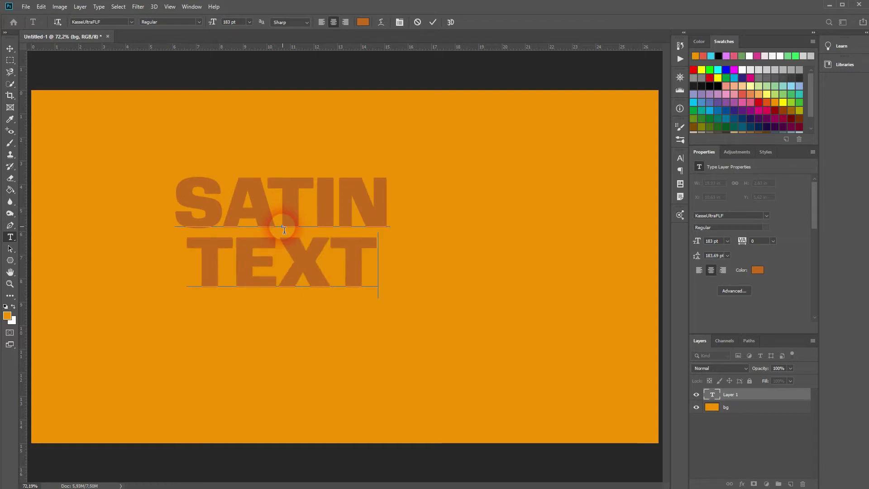
pyautogui.write('-EFFECT')
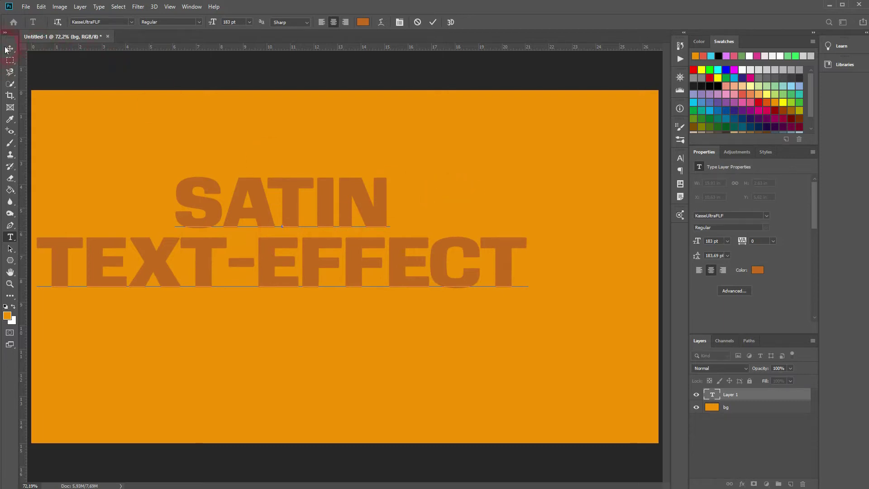
pyautogui.click(341, 290)
pyautogui.click(417, 290)
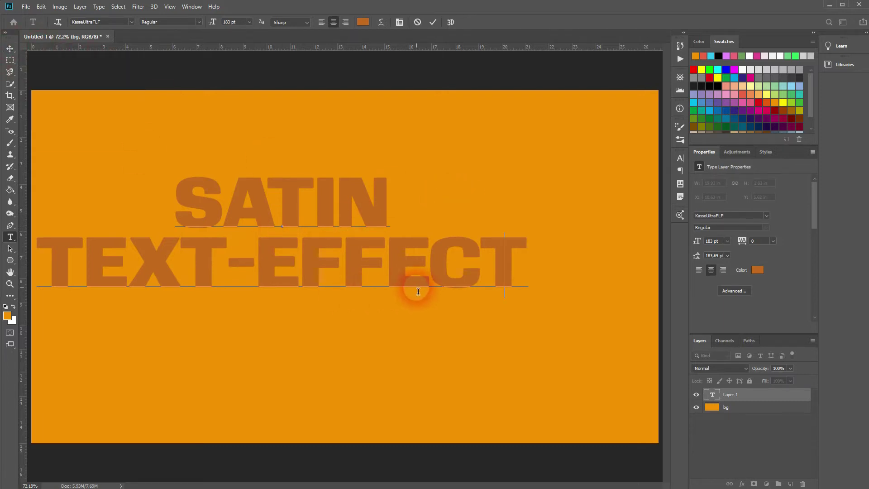
pyautogui.press('BackSpace')
pyautogui.press('BackSpace')
pyautogui.press('BackSpace')
pyautogui.press('BackSpace')
pyautogui.press('BackSpace')
pyautogui.press('BackSpace')
pyautogui.press('BackSpace')
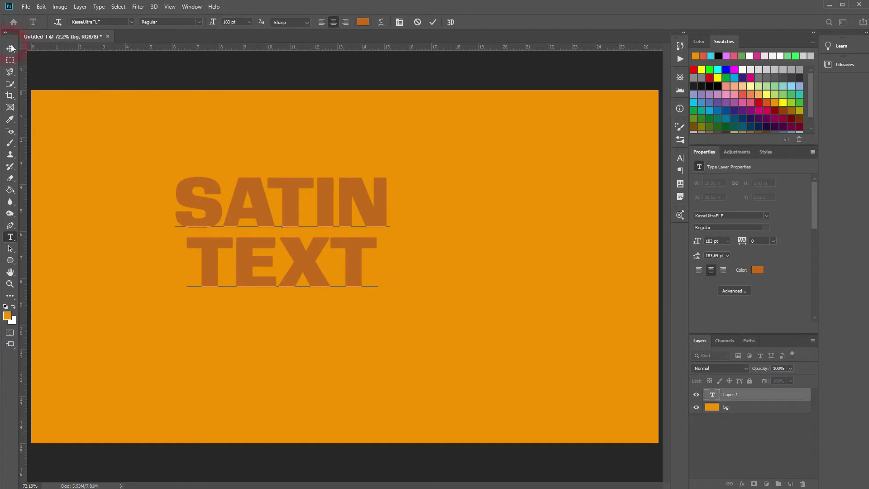
# - Move the text toward the canvas centre and recolour it bright saturated orange #f87500
pyautogui.click(9, 49)
pyautogui.moveTo(345, 204); pyautogui.dragTo(355, 229)
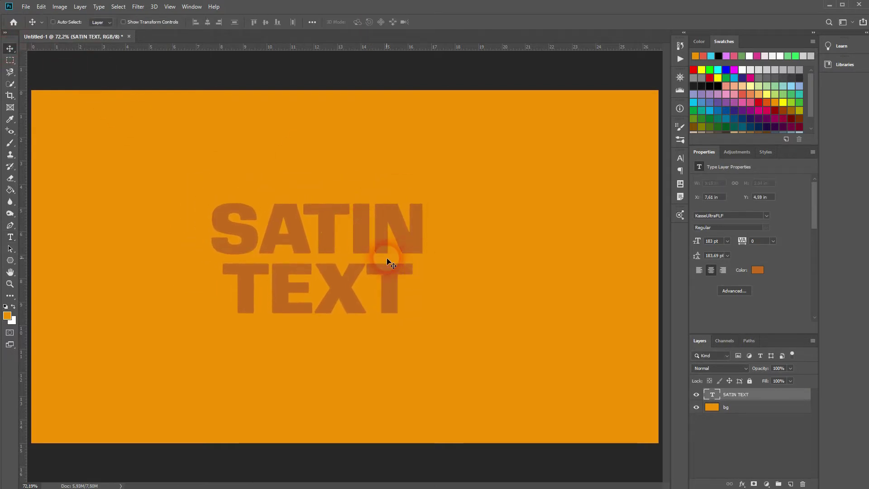
pyautogui.click(767, 271)
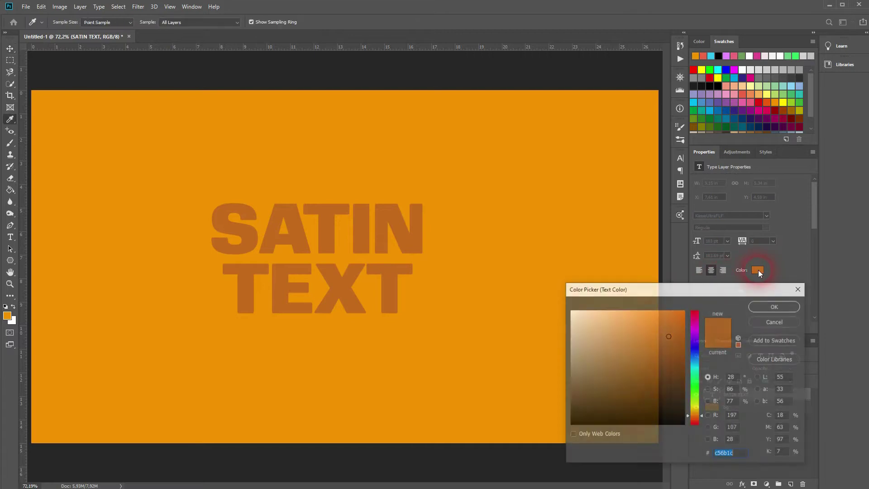
pyautogui.moveTo(666, 334); pyautogui.dragTo(678, 314)
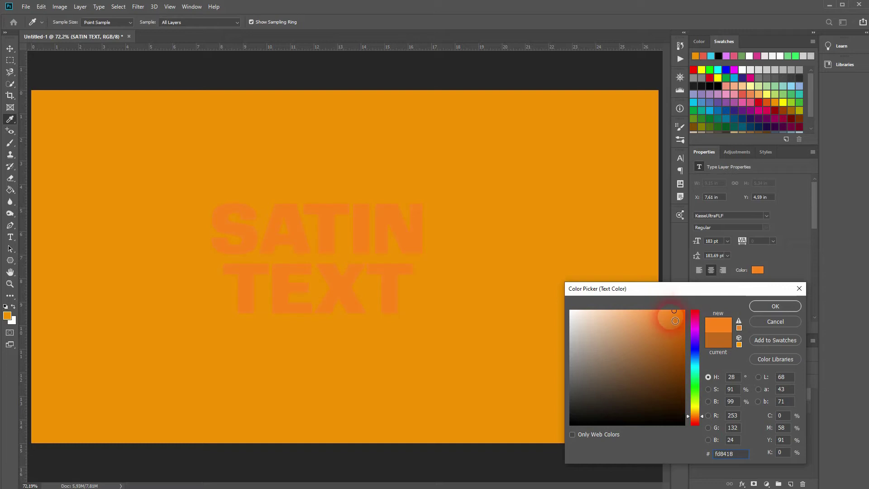
pyautogui.moveTo(678, 315); pyautogui.dragTo(695, 317)
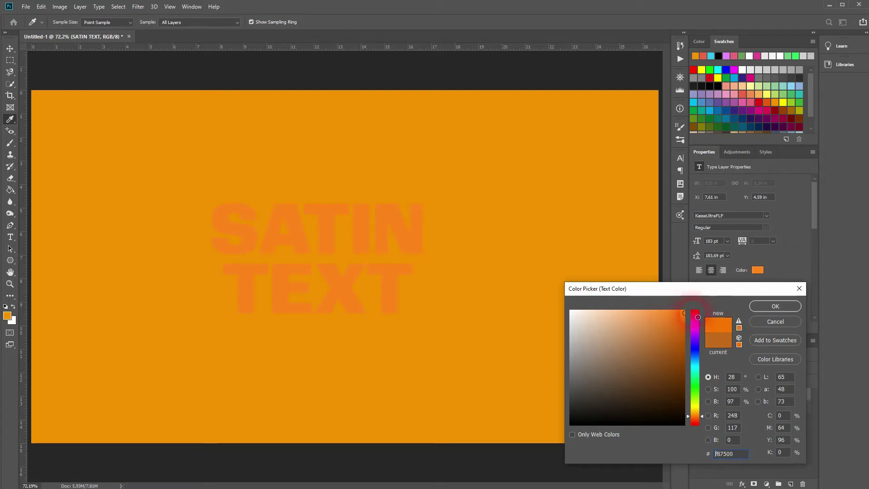
pyautogui.click(774, 306)
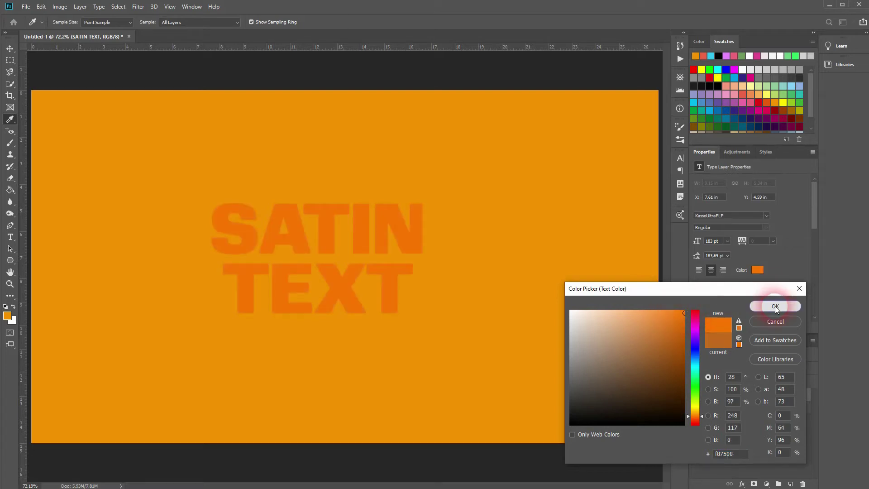
pyautogui.click(701, 244)
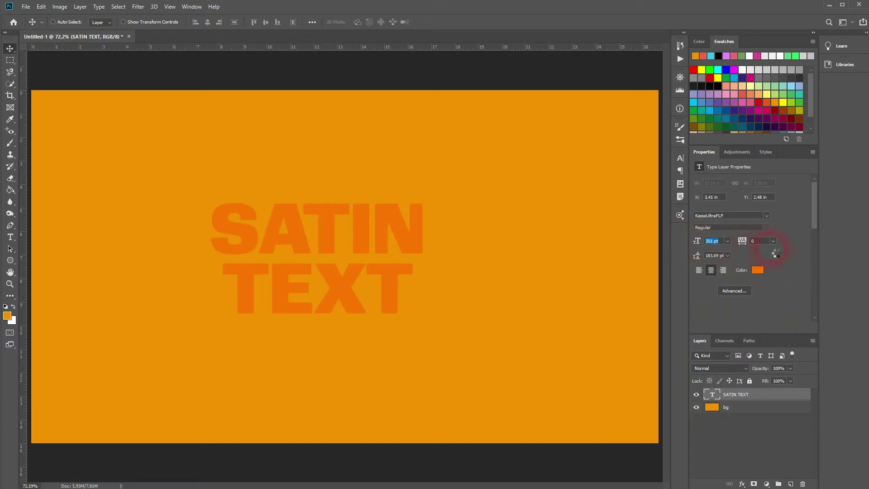
# - Set the text to 400 pt with 389 pt leading and recentre the block on the canvas
pyautogui.moveTo(702, 246); pyautogui.dragTo(799, 254)
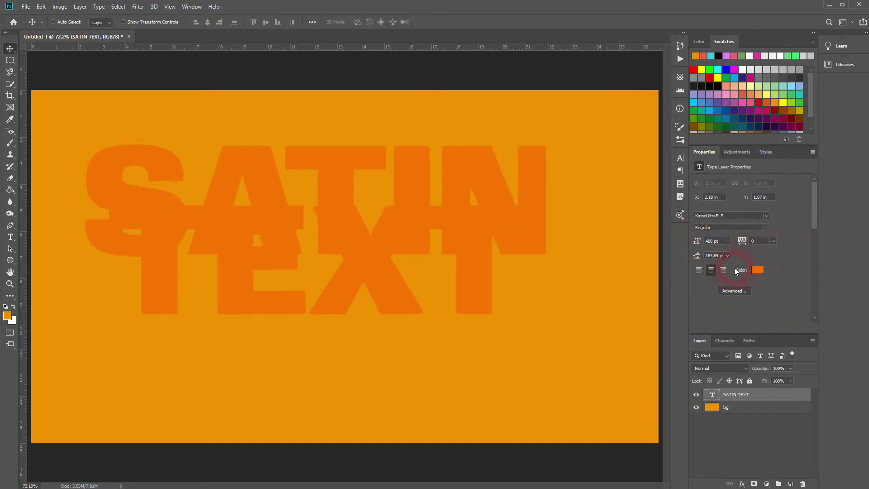
pyautogui.click(727, 255)
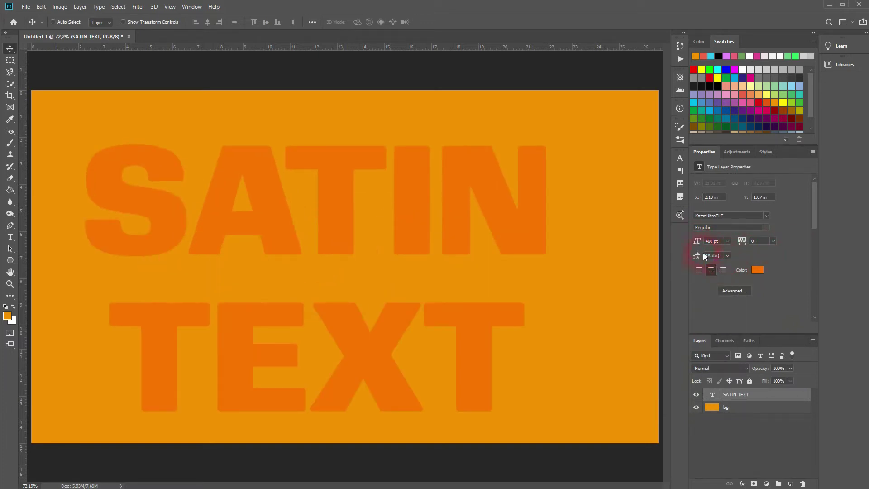
pyautogui.moveTo(687, 259); pyautogui.dragTo(657, 263)
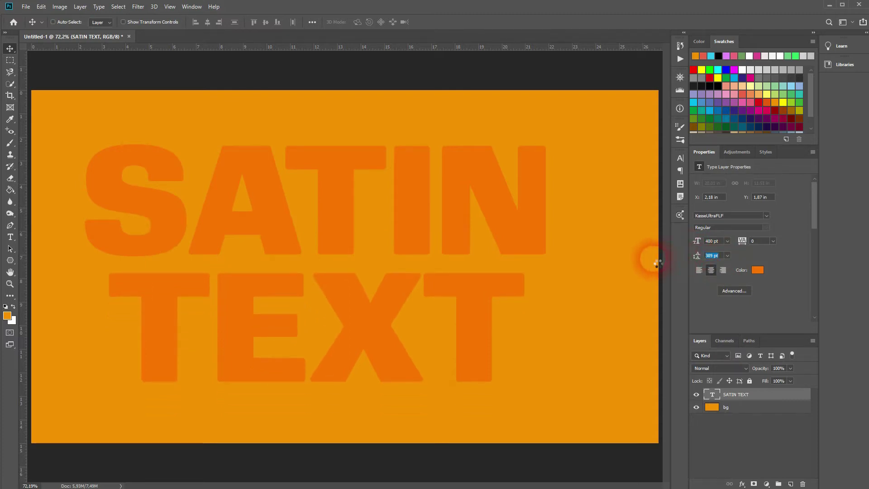
pyautogui.click(351, 199)
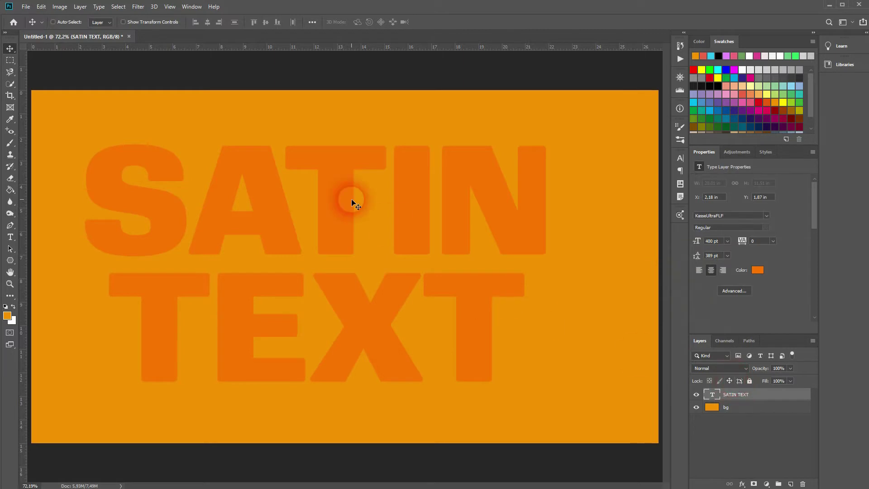
pyautogui.moveTo(354, 200); pyautogui.dragTo(357, 208)
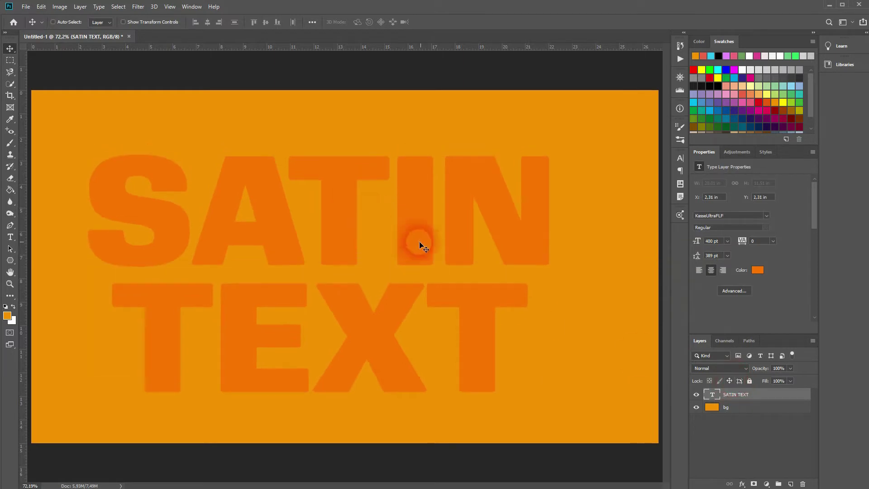
pyautogui.moveTo(429, 233); pyautogui.dragTo(432, 234)
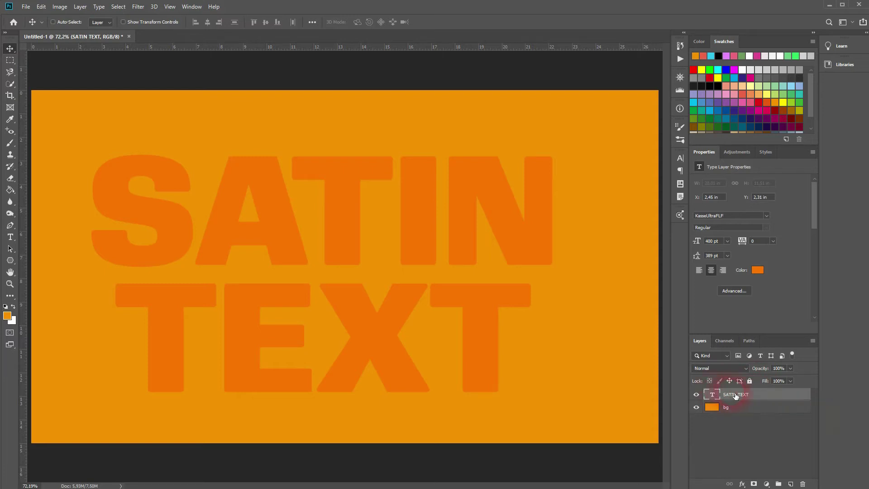
# - Convert the SATIN TEXT type layer into an embedded smart object
pyautogui.rightClick(746, 395)
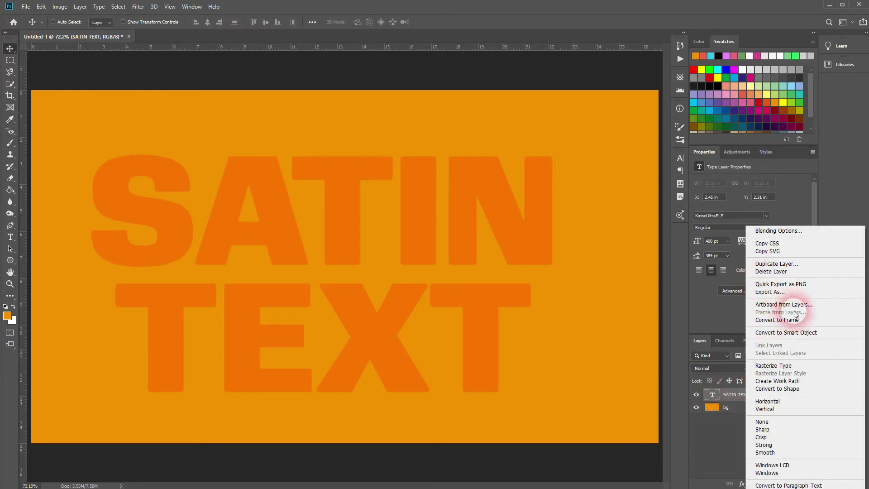
pyautogui.click(791, 332)
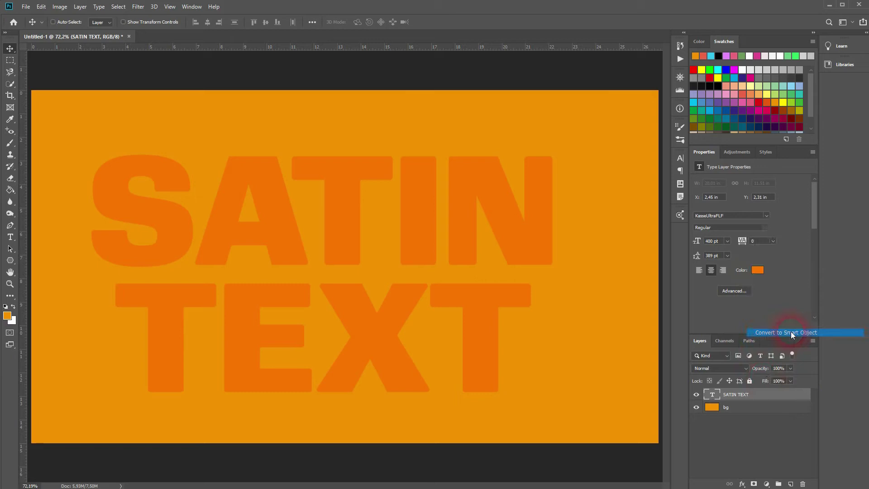
pyautogui.rightClick(752, 394)
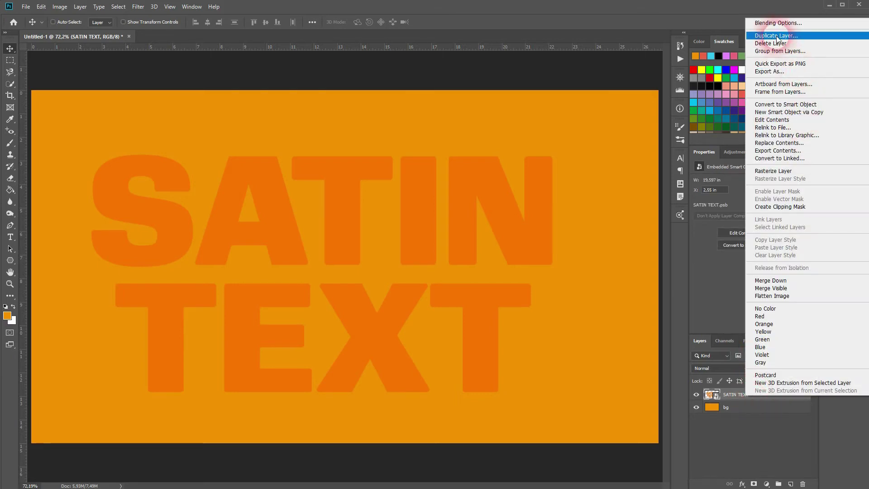
# - Enable a Satin layer style on the text and set its colour to orange #d88727
pyautogui.click(696, 144)
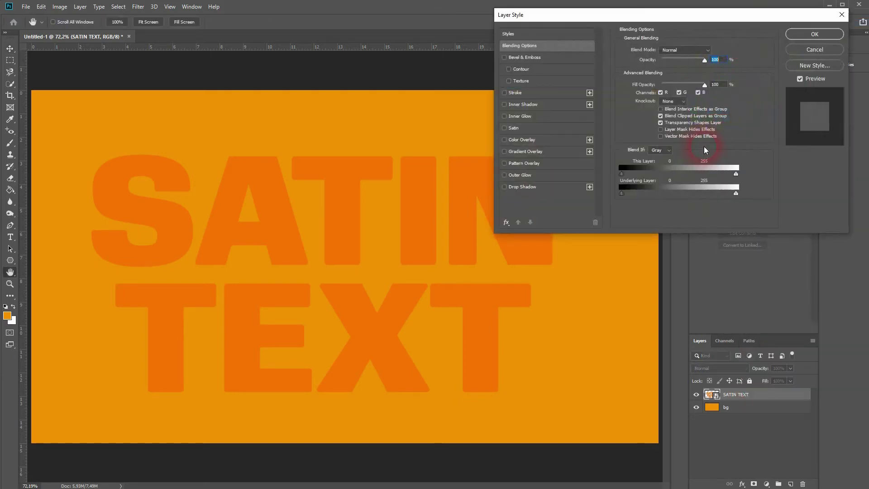
pyautogui.click(521, 129)
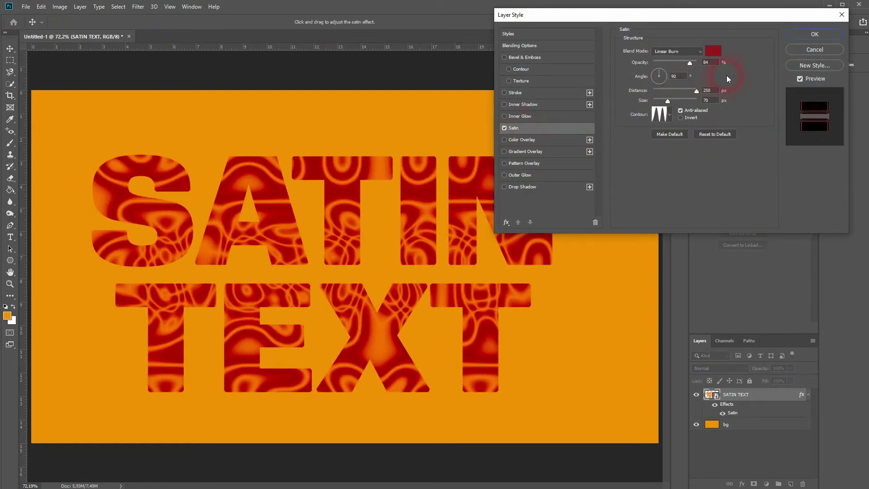
pyautogui.click(706, 51)
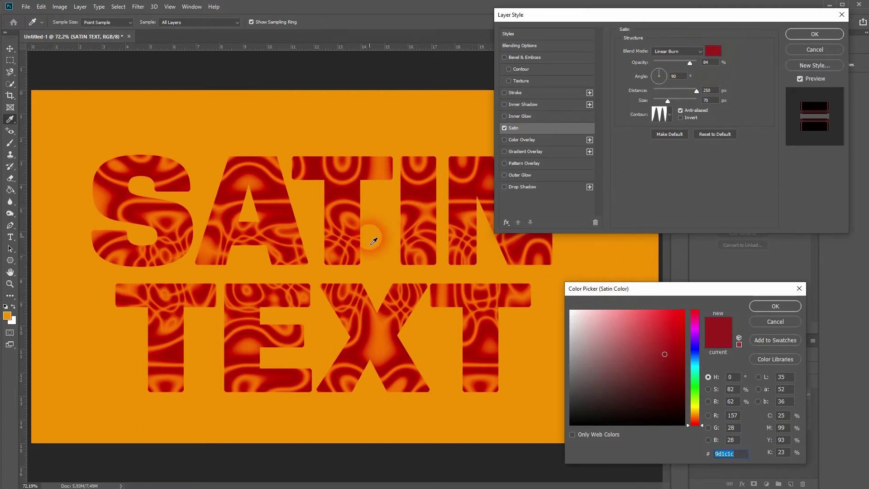
pyautogui.click(695, 416)
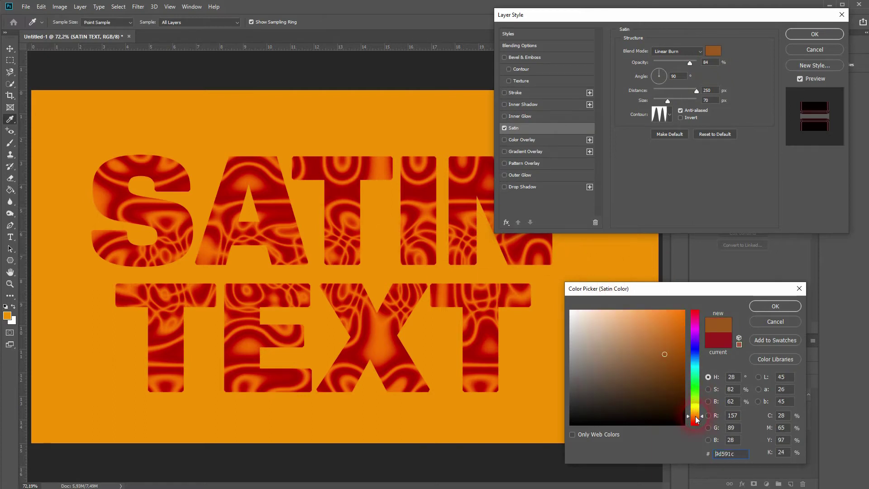
pyautogui.moveTo(676, 358); pyautogui.dragTo(669, 328)
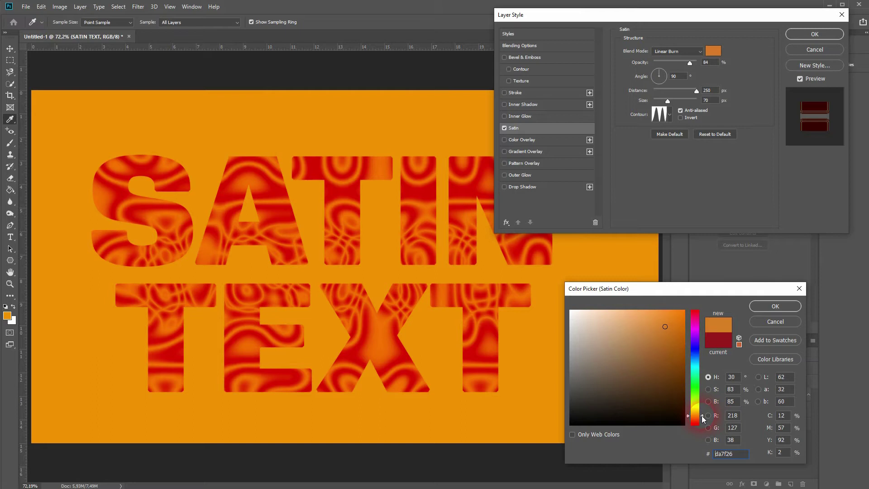
pyautogui.moveTo(702, 415); pyautogui.dragTo(701, 415)
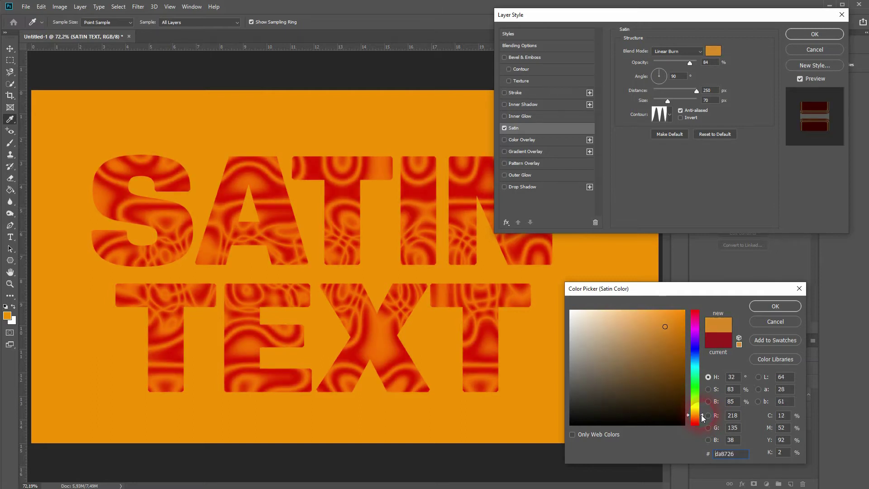
pyautogui.click(666, 347)
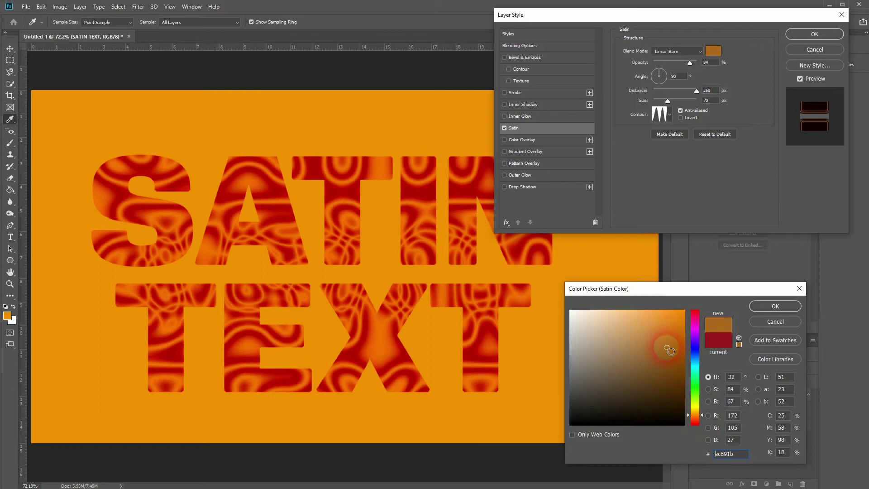
pyautogui.click(669, 329)
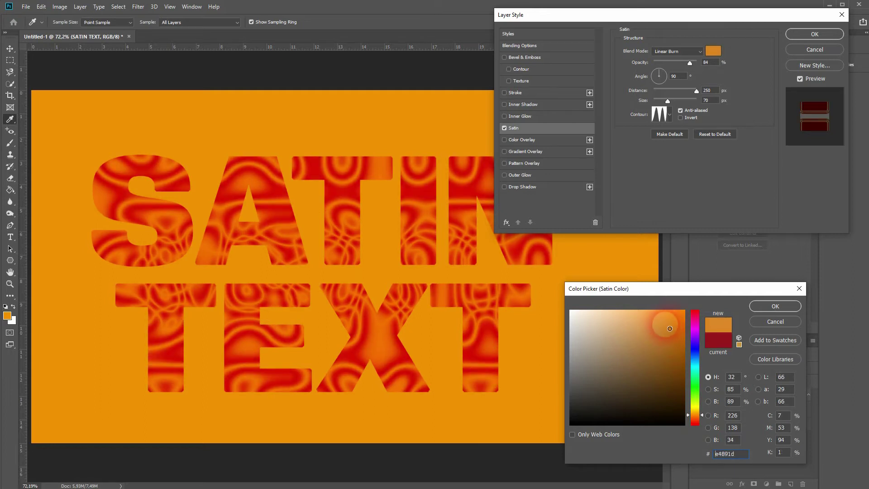
pyautogui.click(667, 316)
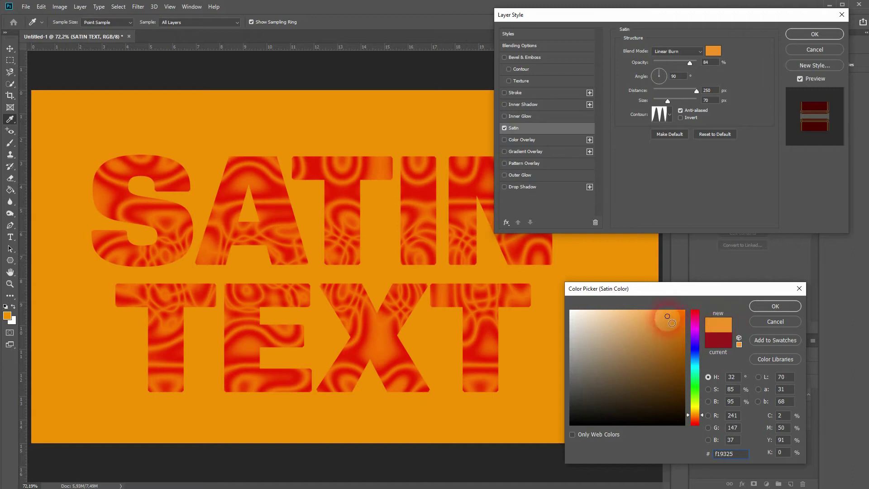
pyautogui.click(664, 327)
# - Keep the satin at Linear Burn after trying Normal and Multiply, and raise opacity to 100%
pyautogui.click(775, 309)
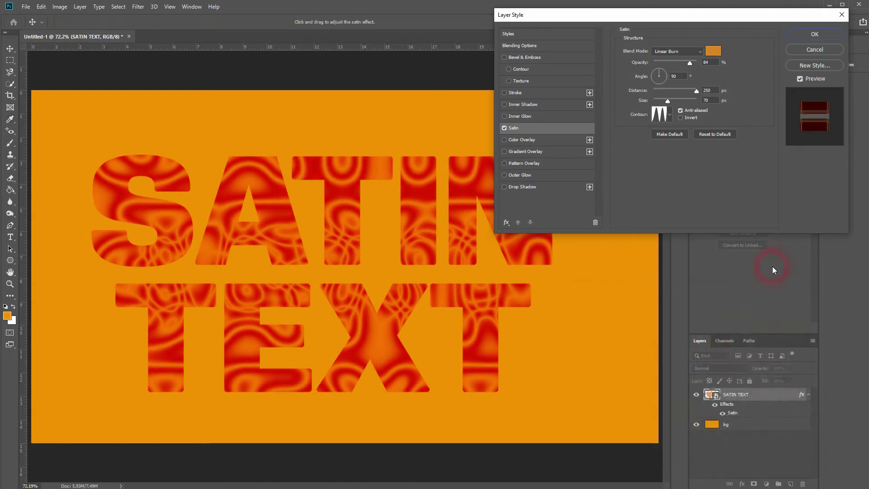
pyautogui.click(695, 53)
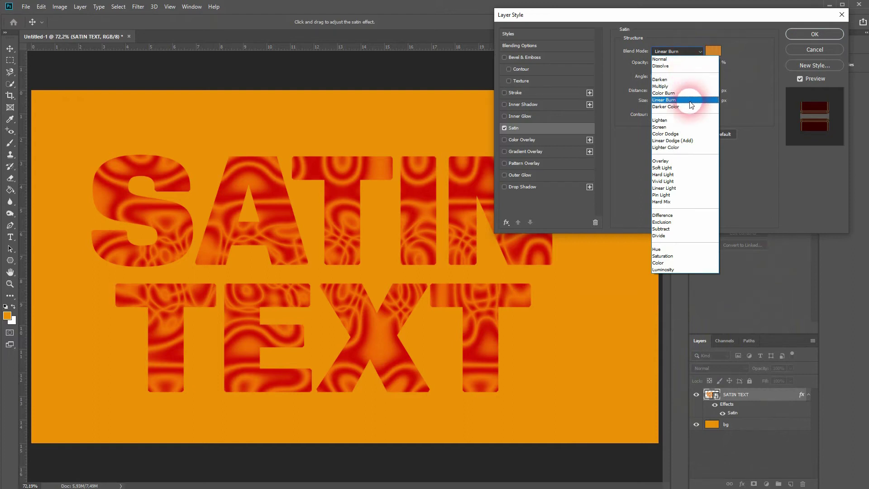
pyautogui.click(677, 59)
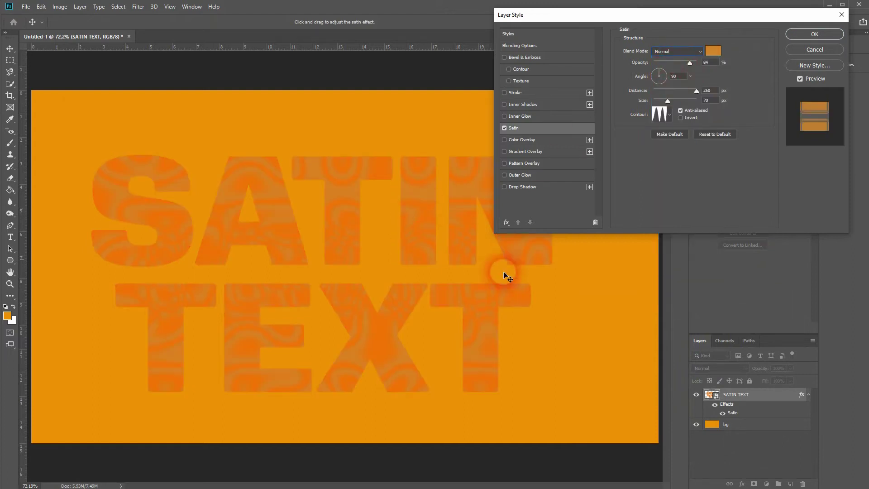
pyautogui.click(667, 52)
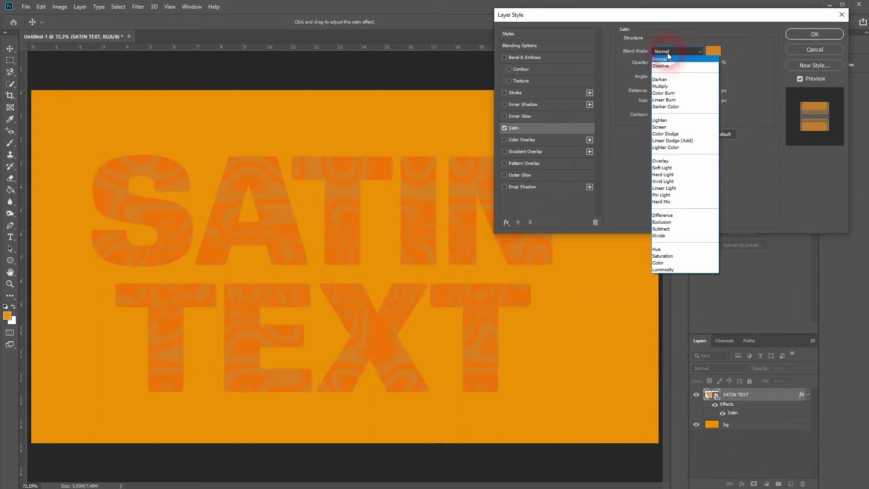
pyautogui.click(681, 86)
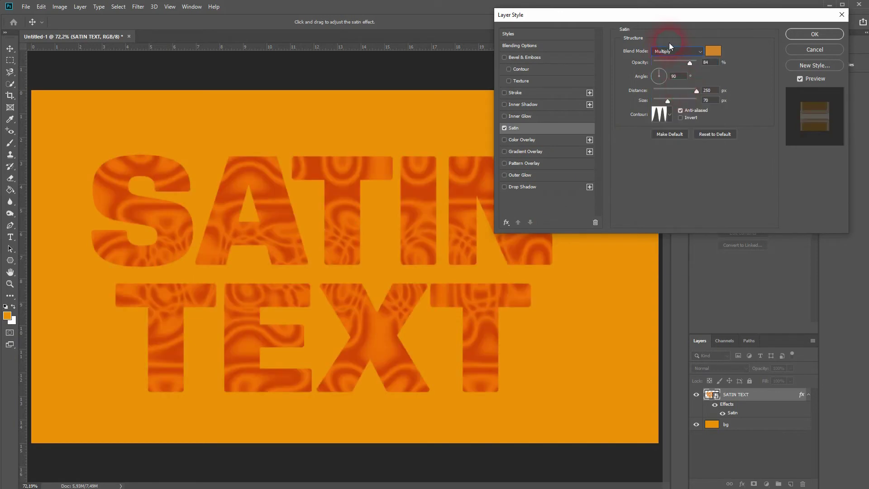
pyautogui.click(672, 54)
pyautogui.click(691, 97)
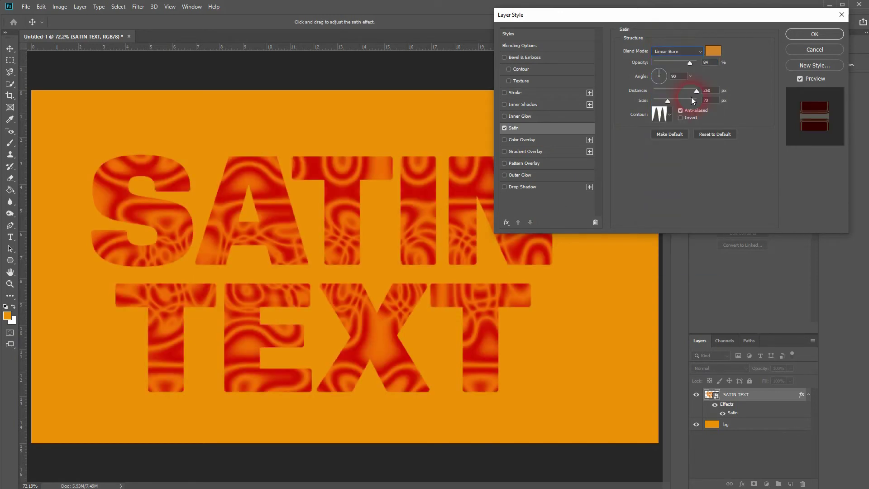
pyautogui.moveTo(689, 64)
pyautogui.mouseDown()
pyautogui.moveTo(645, 65)
pyautogui.moveTo(699, 67)
pyautogui.mouseUp()
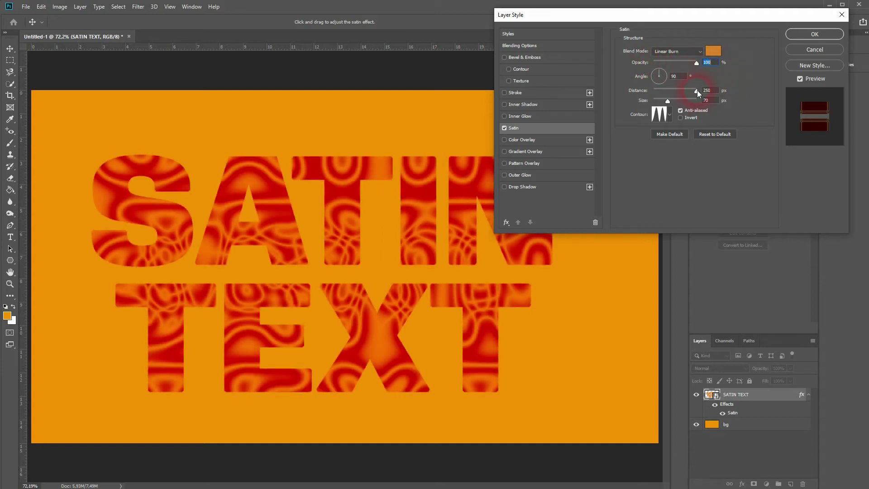
pyautogui.click(660, 116)
# - Set the satin contour to the Ring - Double preset
pyautogui.click(412, 21)
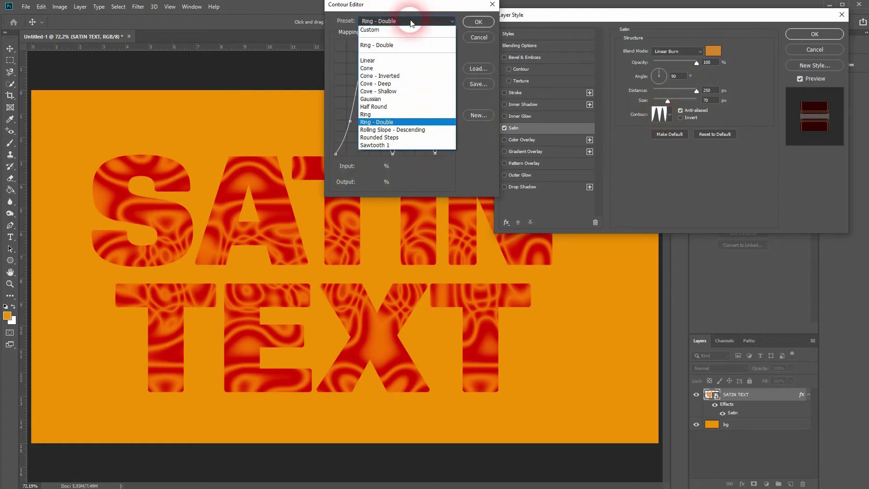
pyautogui.click(420, 124)
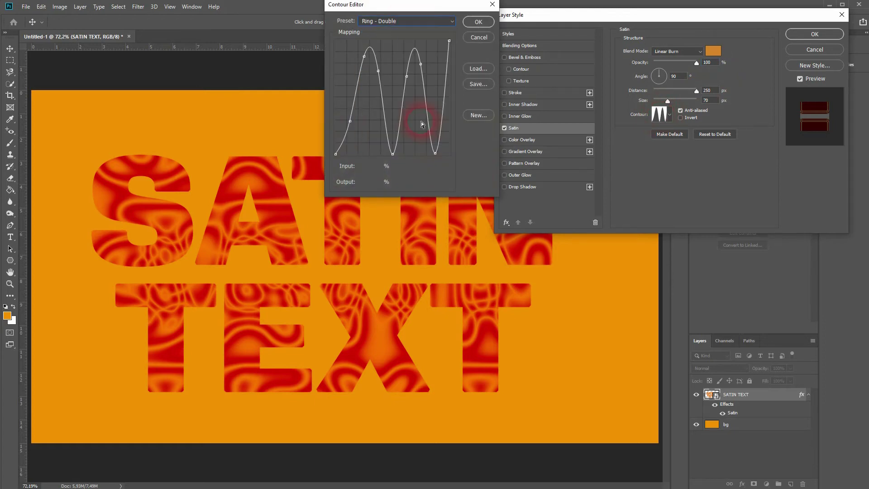
pyautogui.click(479, 21)
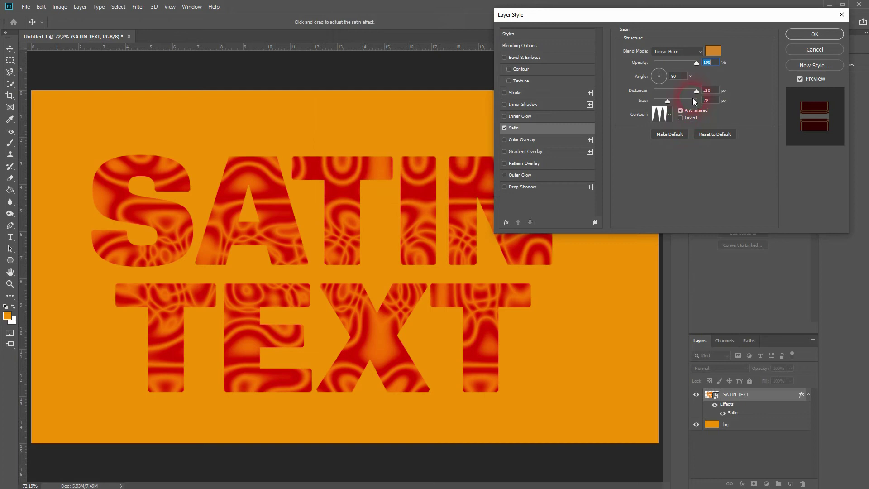
# - Set the satin size to 96 px with Invert left off
pyautogui.moveTo(697, 91)
pyautogui.mouseDown()
pyautogui.moveTo(651, 92)
pyautogui.moveTo(683, 89)
pyautogui.moveTo(690, 91)
pyautogui.moveTo(671, 91)
pyautogui.moveTo(672, 99)
pyautogui.moveTo(708, 100)
pyautogui.moveTo(675, 101)
pyautogui.moveTo(678, 92)
pyautogui.moveTo(718, 95)
pyautogui.mouseUp()
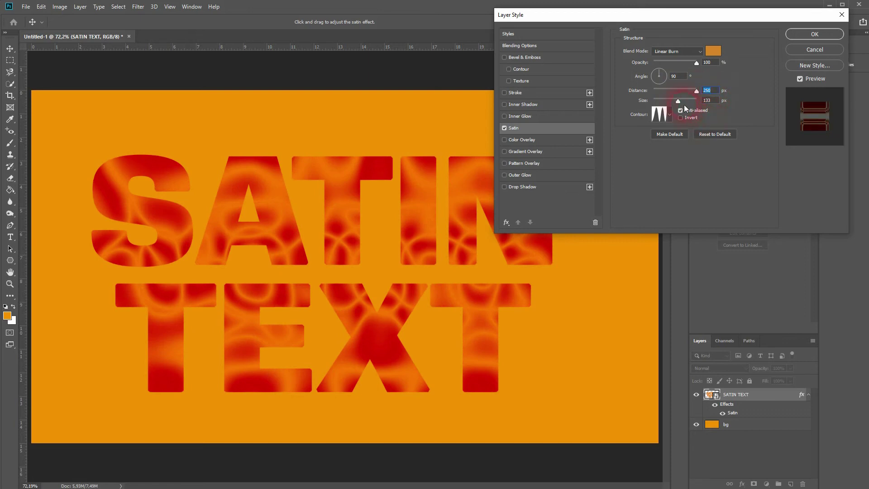
pyautogui.moveTo(678, 101); pyautogui.dragTo(673, 102)
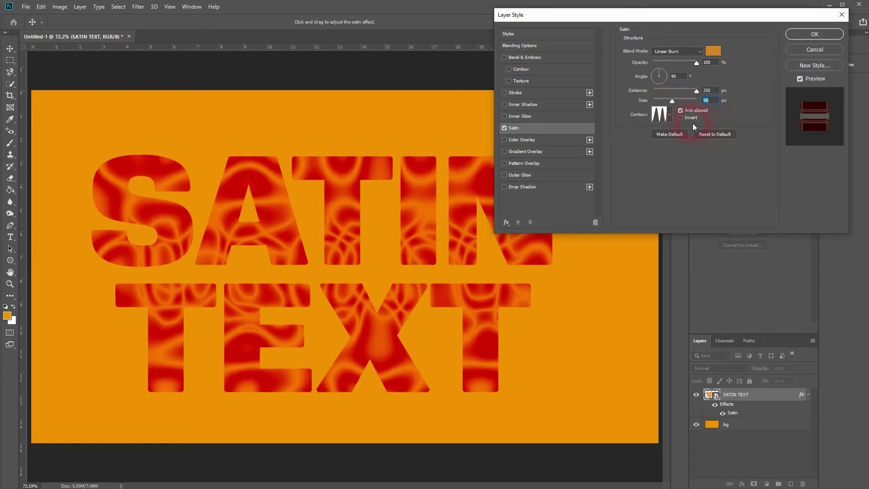
pyautogui.click(680, 118)
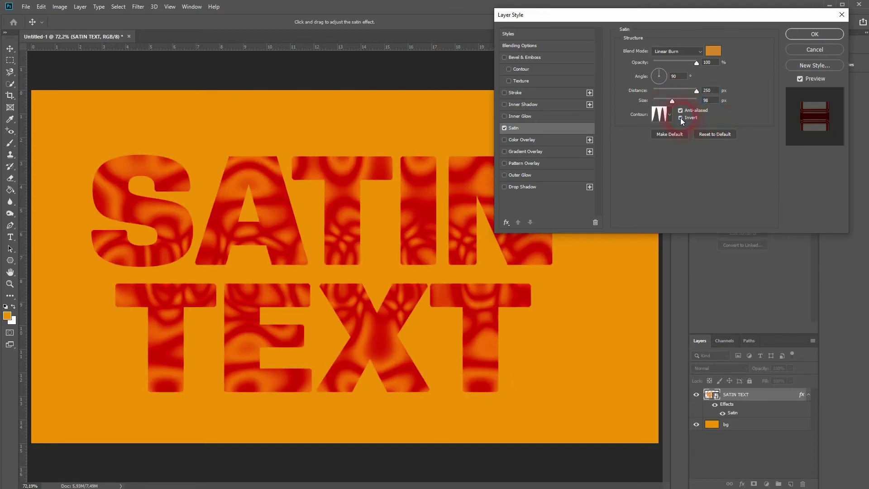
pyautogui.click(680, 118)
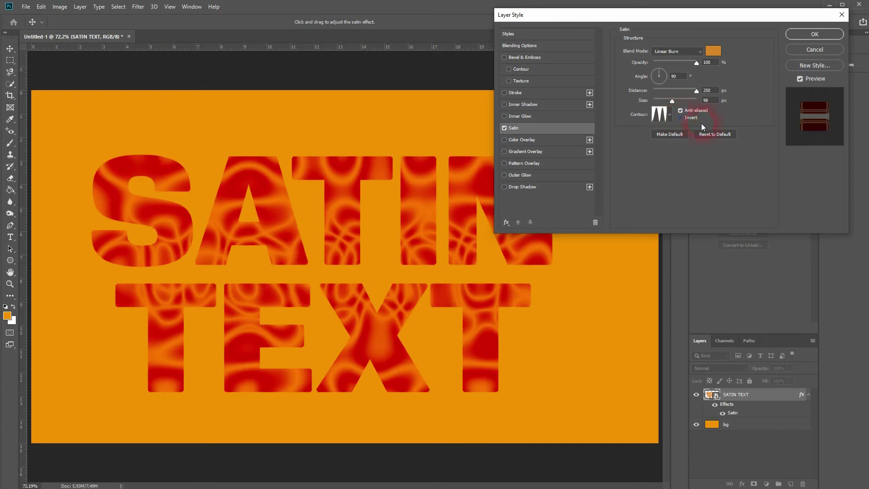
# - Apply the satin, then add an inner glow in a darkened red sampled from the text
pyautogui.click(818, 37)
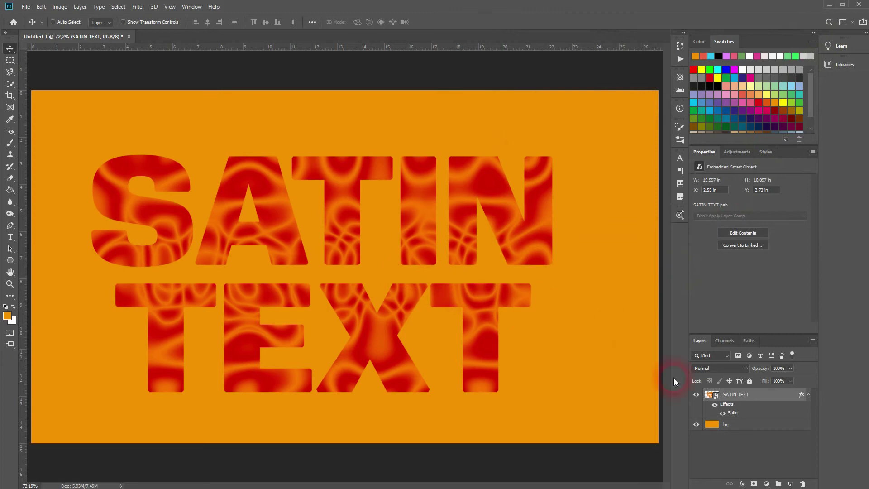
pyautogui.rightClick(742, 398)
pyautogui.click(759, 22)
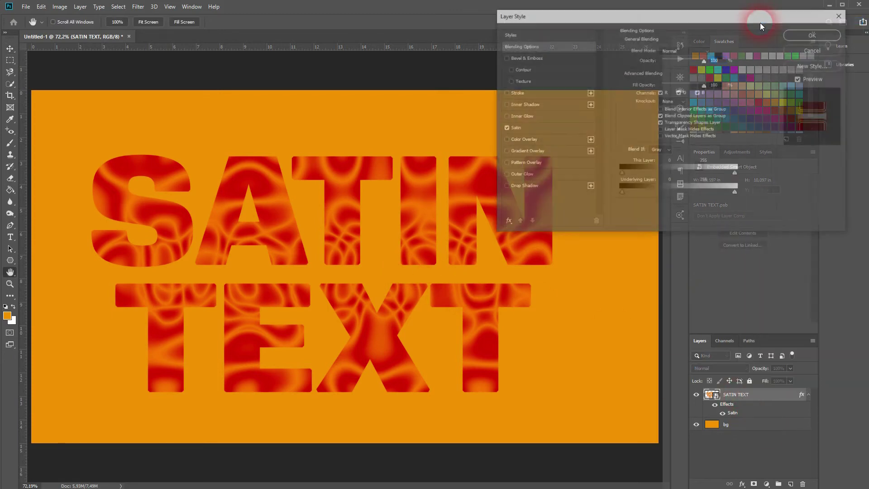
pyautogui.click(521, 116)
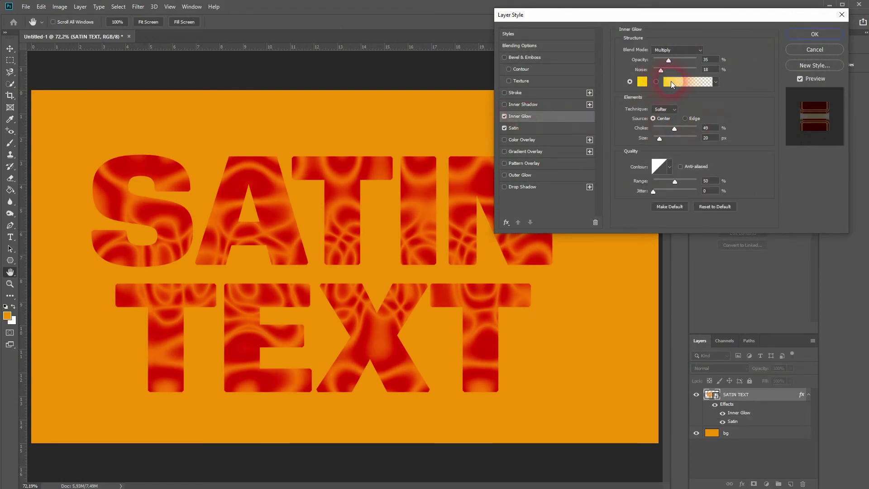
pyautogui.click(641, 82)
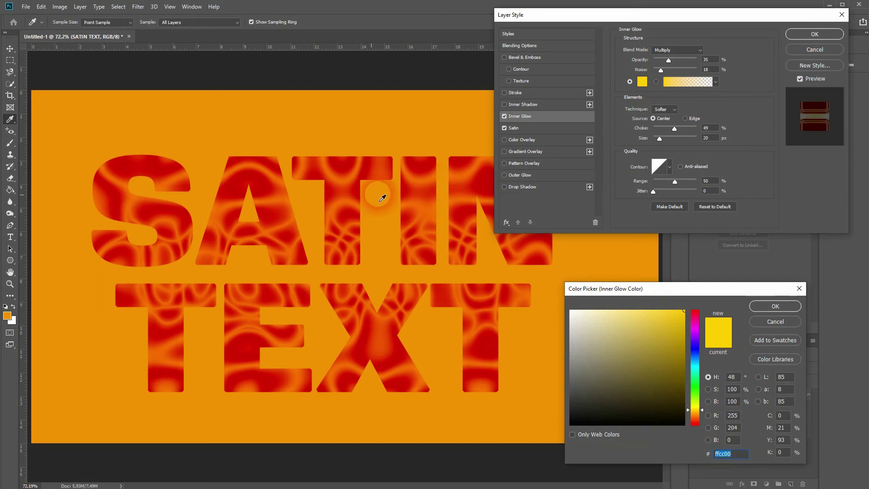
pyautogui.click(372, 179)
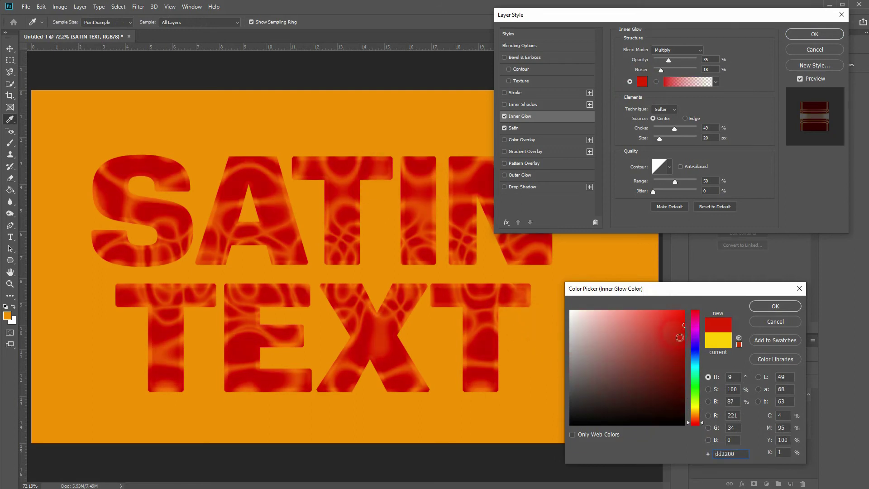
pyautogui.moveTo(679, 337)
pyautogui.mouseDown()
pyautogui.moveTo(668, 346)
pyautogui.moveTo(660, 336)
pyautogui.mouseUp()
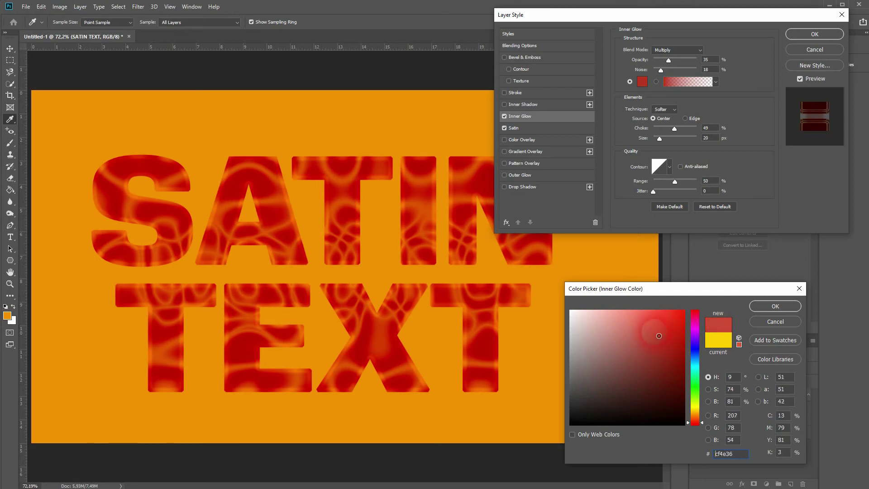
pyautogui.click(775, 306)
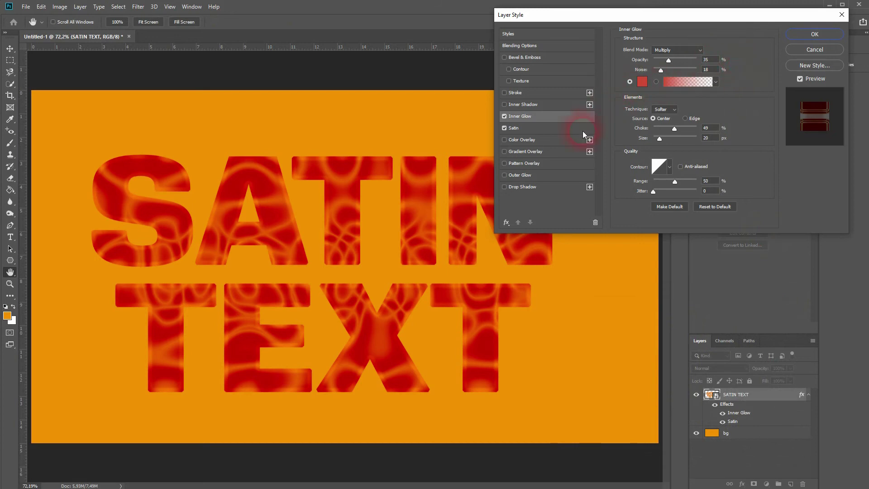
# - Try an Outer Glow, remove it, and commit the style with satin and inner glow
pyautogui.click(525, 175)
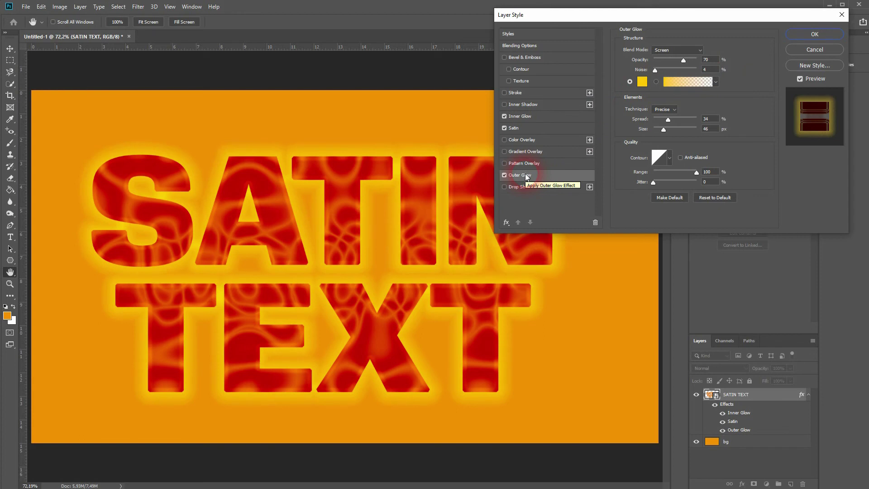
pyautogui.click(504, 174)
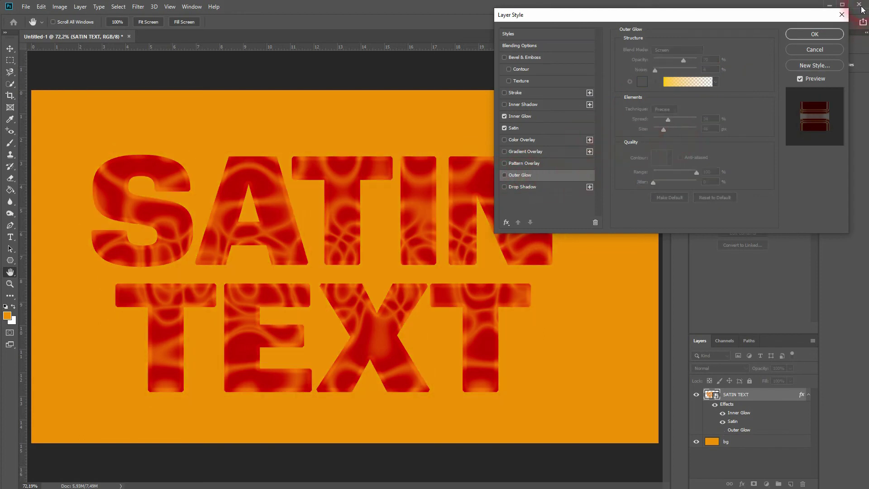
pyautogui.click(817, 35)
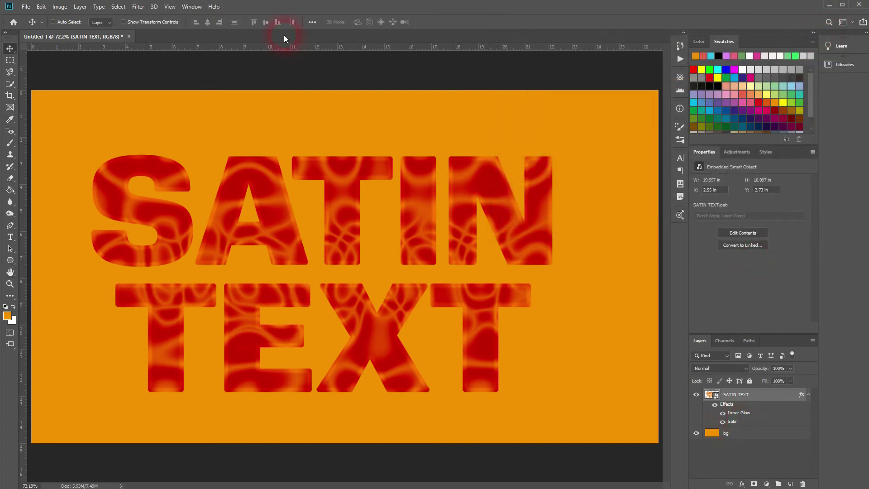
# - Apply a Twirl smart filter with an angle of 5 to the text
pyautogui.click(138, 7)
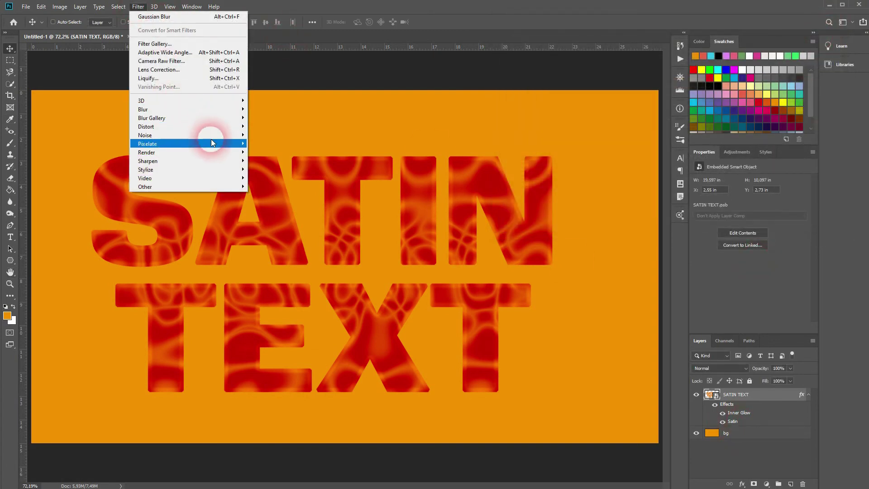
pyautogui.click(211, 127)
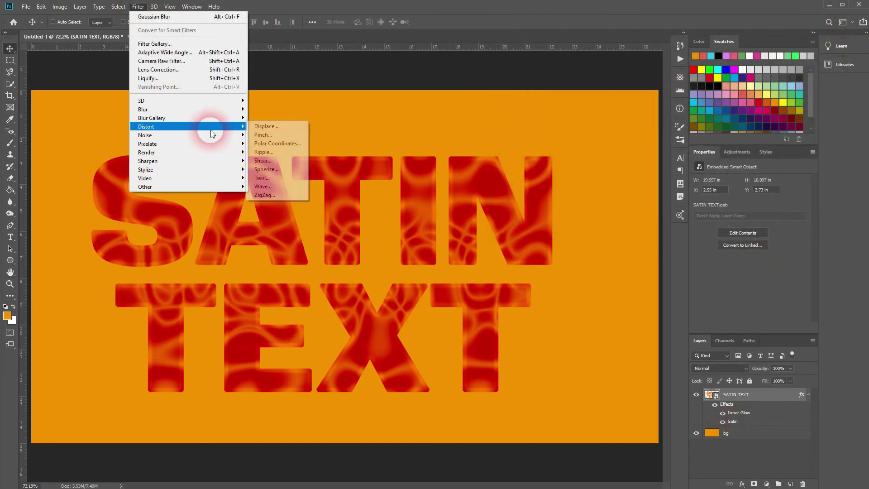
pyautogui.click(293, 179)
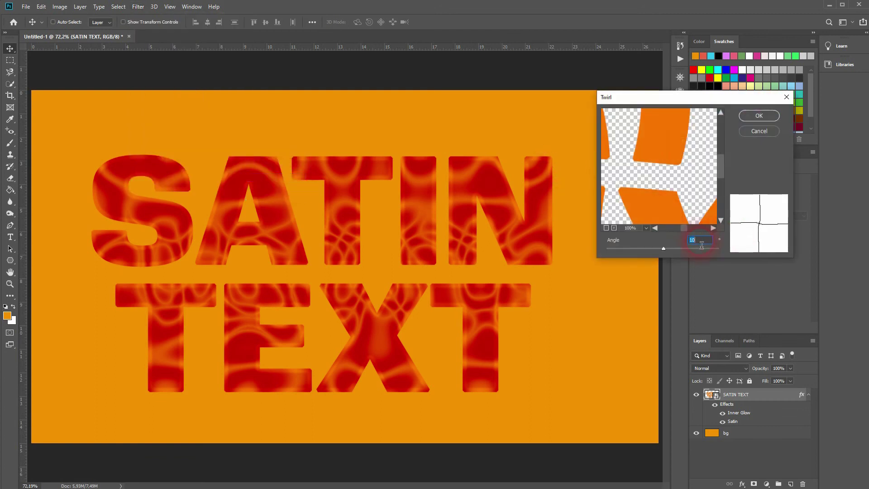
pyautogui.write('5')
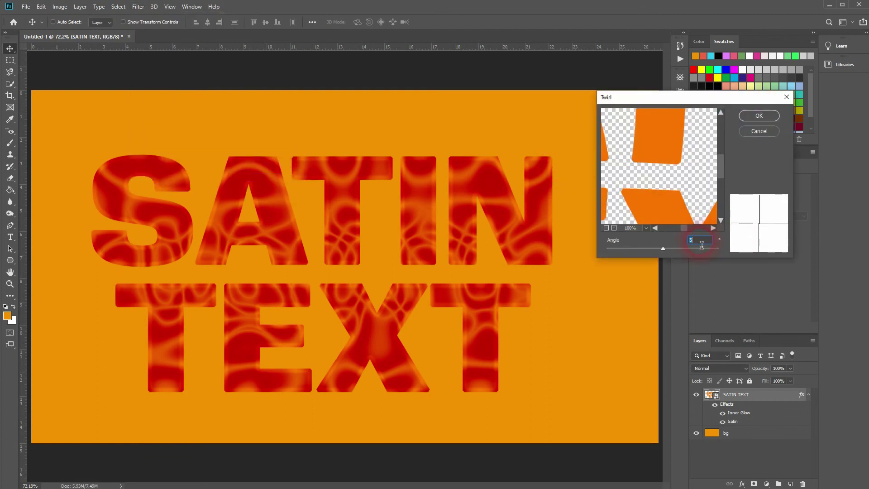
pyautogui.click(765, 114)
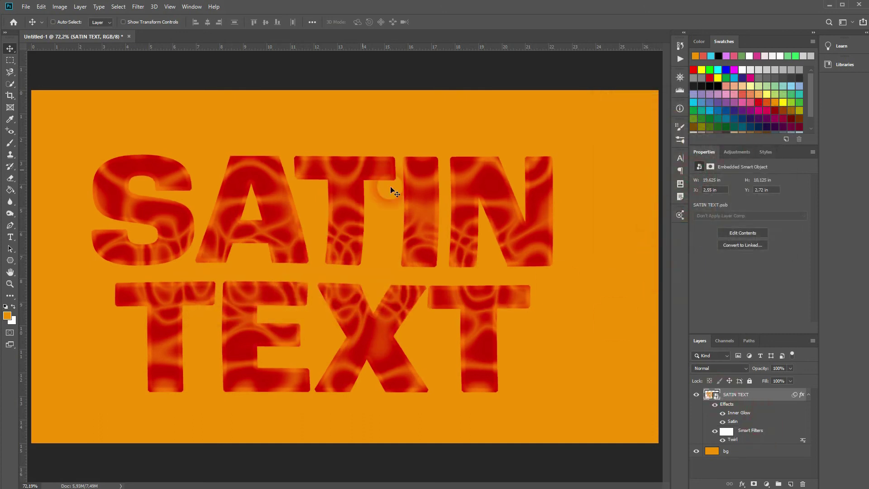
# - Apply a Gaussian Blur smart filter with about 3.1 px radius to the SATIN TEXT layer
pyautogui.click(138, 7)
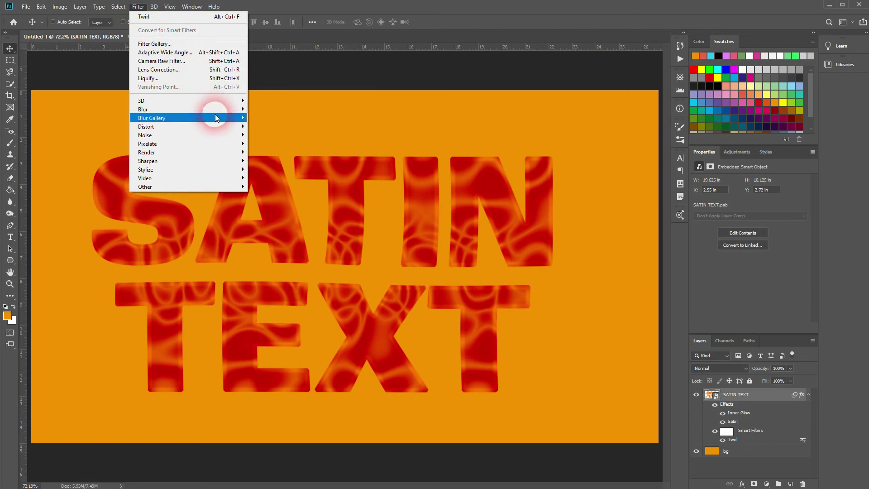
pyautogui.moveTo(187, 110)
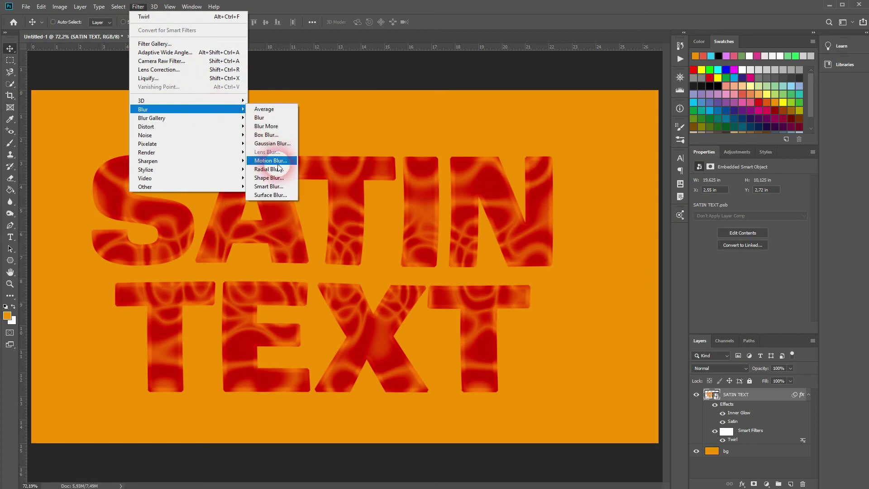
pyautogui.click(271, 143)
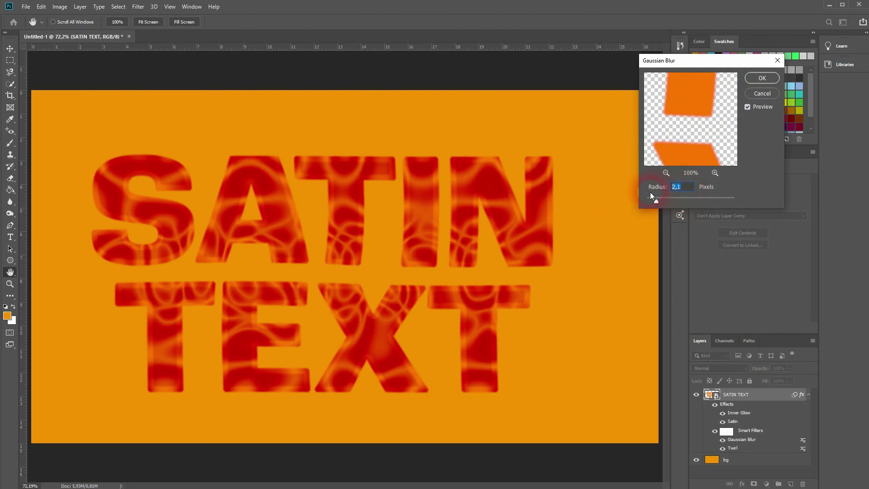
pyautogui.moveTo(660, 201); pyautogui.dragTo(666, 200)
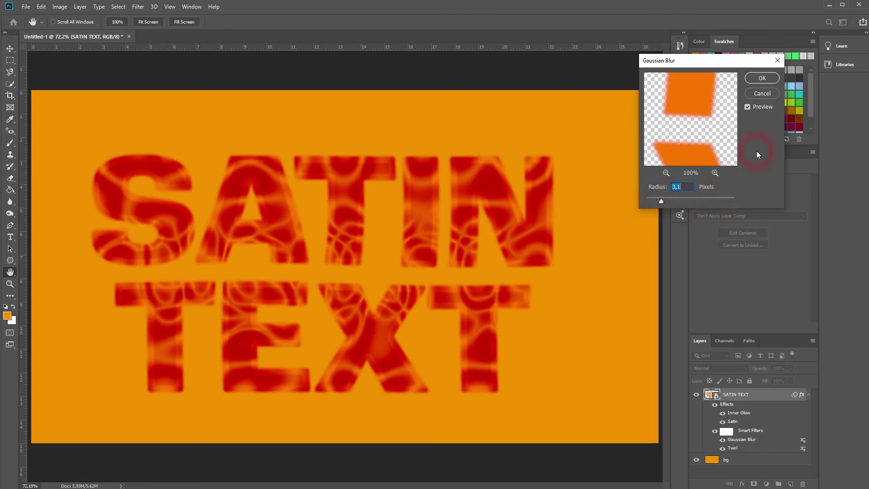
pyautogui.click(770, 81)
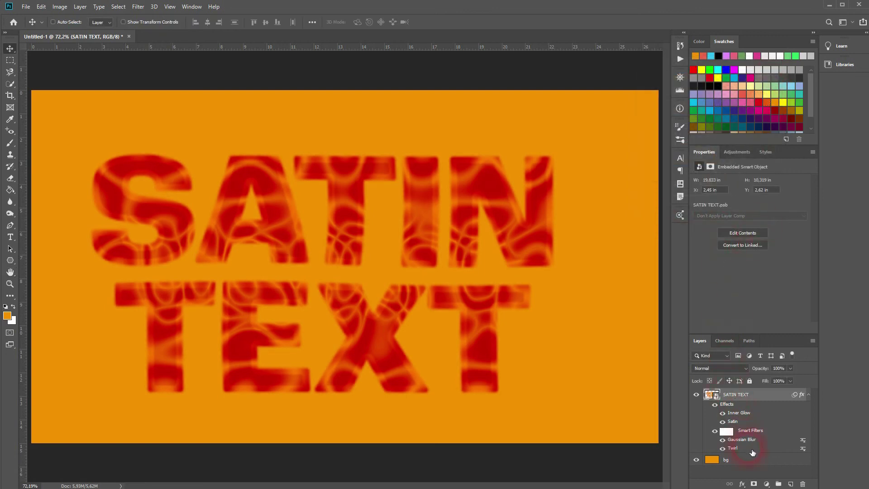
# - Compare the text with and without Inner Glow, leaving the Inner Glow effect hidden
pyautogui.click(723, 413)
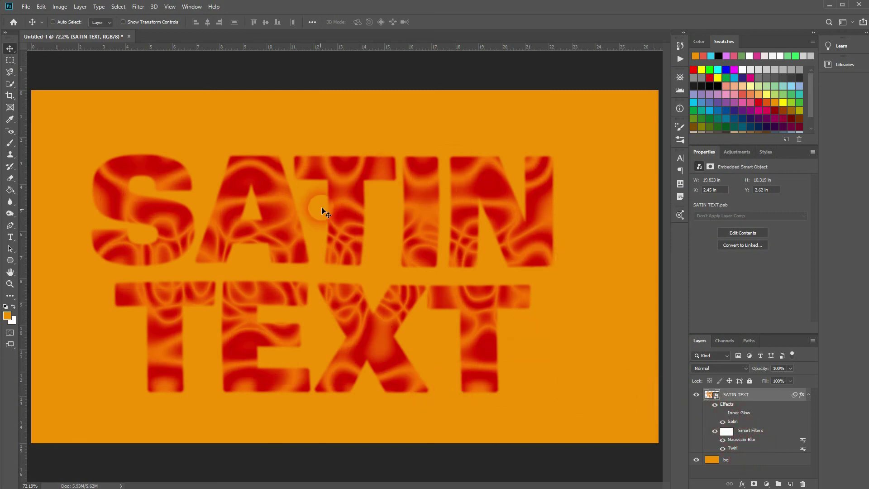
pyautogui.click(723, 413)
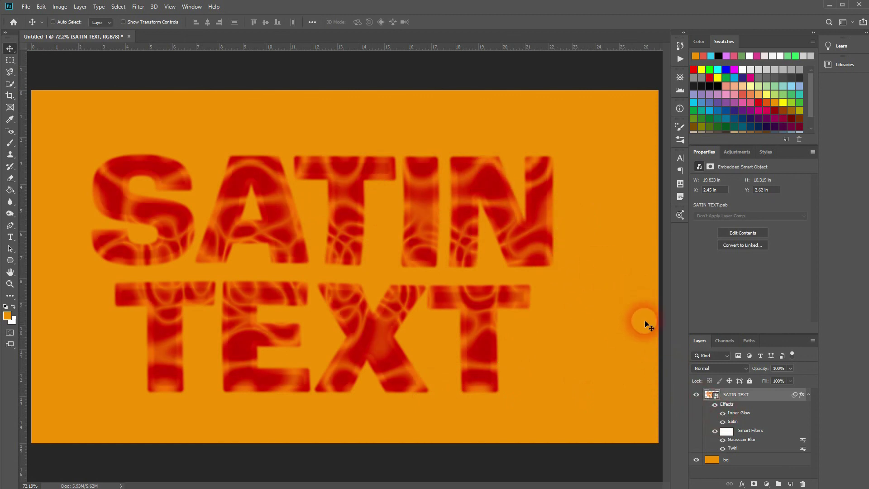
pyautogui.click(722, 413)
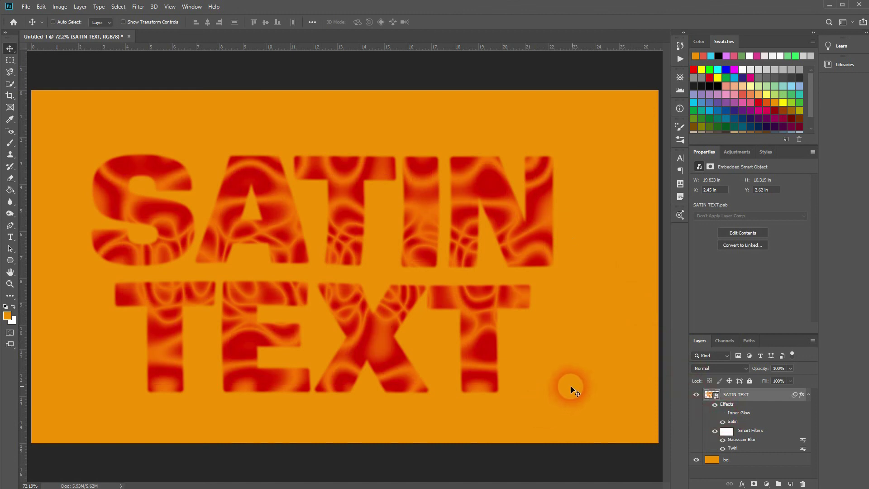